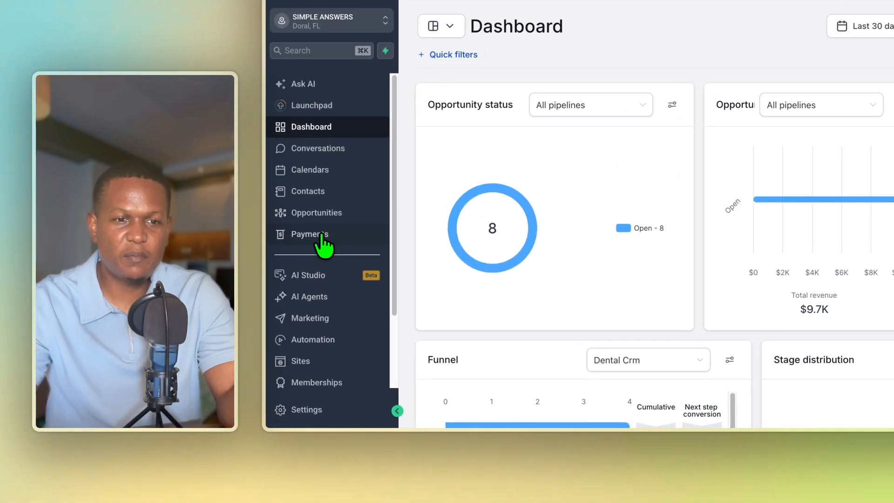
Step: Check the payment provider integrations in the Payments area, and open the settings for invoices
left_click(321, 235)
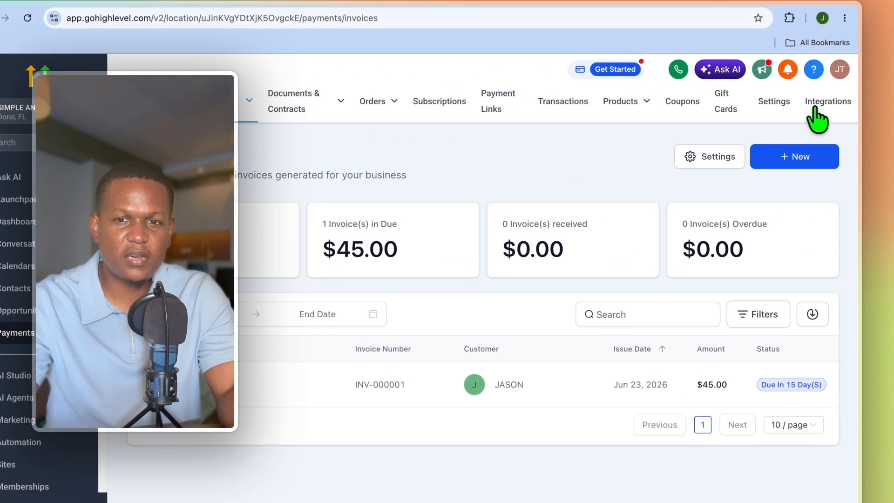
left_click(820, 115)
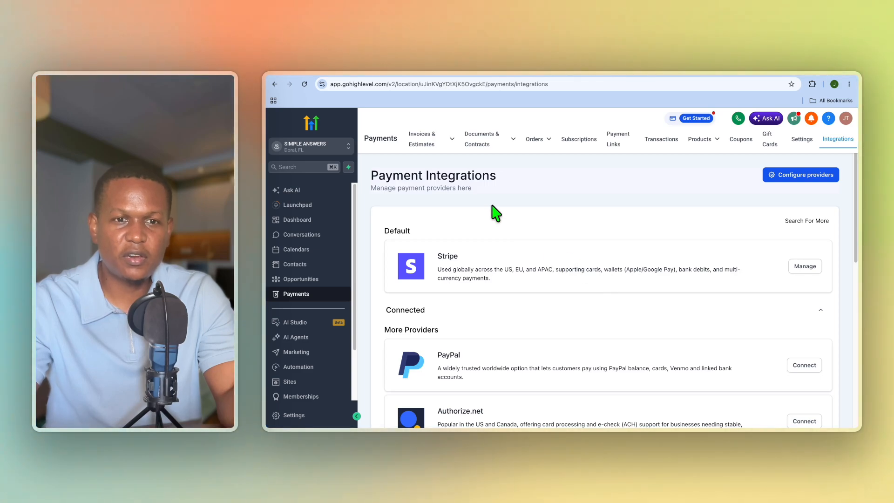
left_click(424, 143)
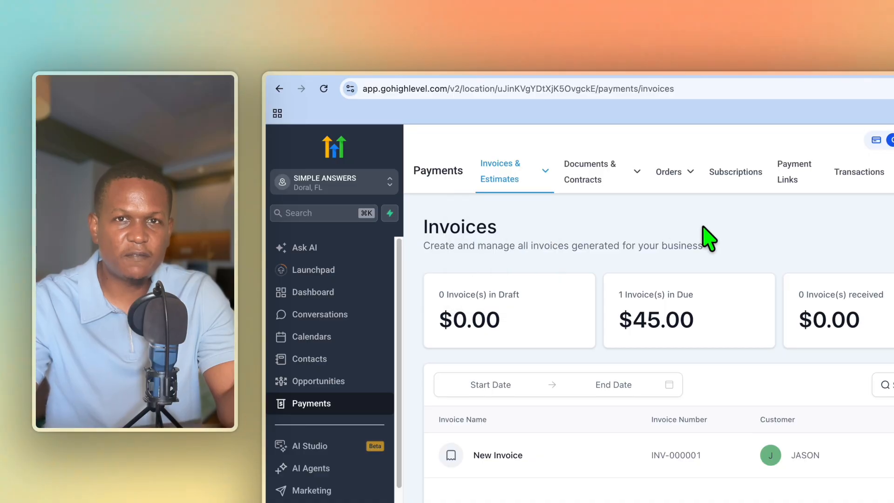
left_click(782, 227)
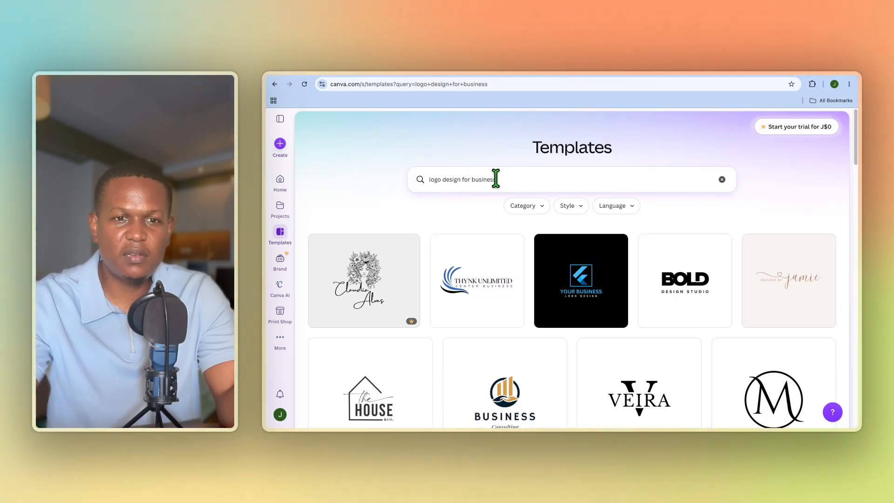
Step: Switch to Canva, browse the business logo templates, and open the sharing options for the SIMPLE ANSWERS logo design
scroll(576, 277, "down", 5)
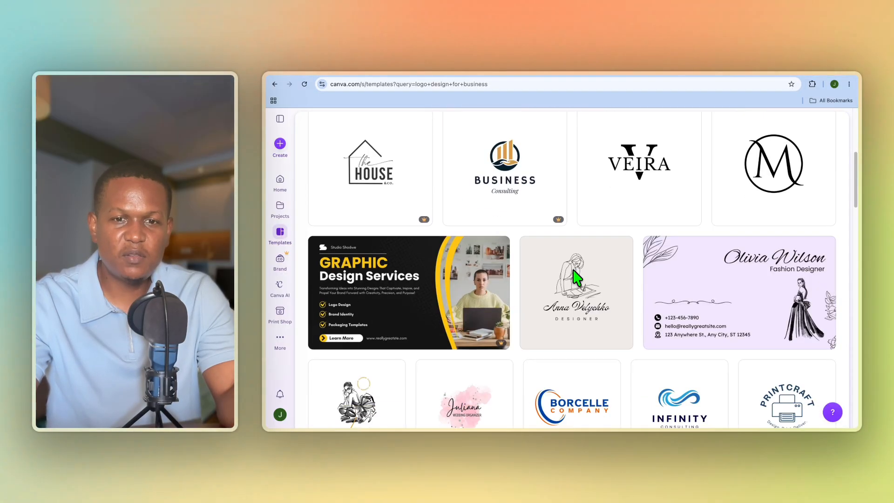
scroll(576, 278, "up", 5)
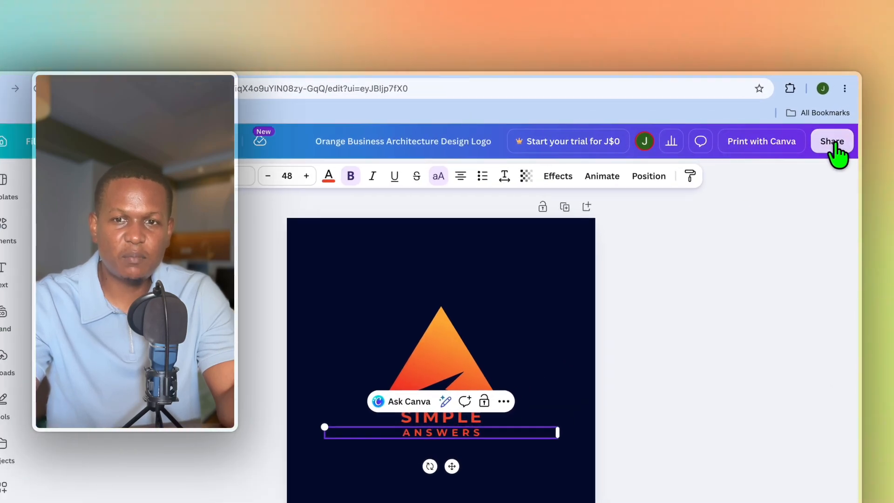
left_click(840, 119)
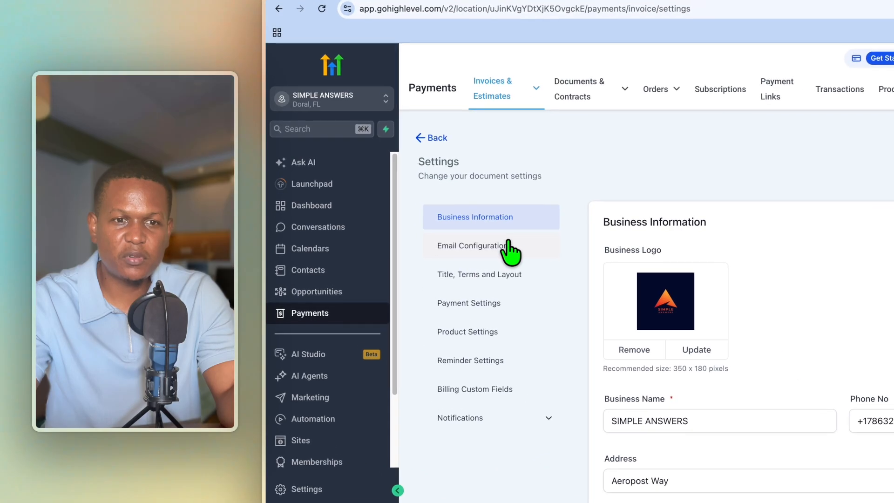
left_click(433, 248)
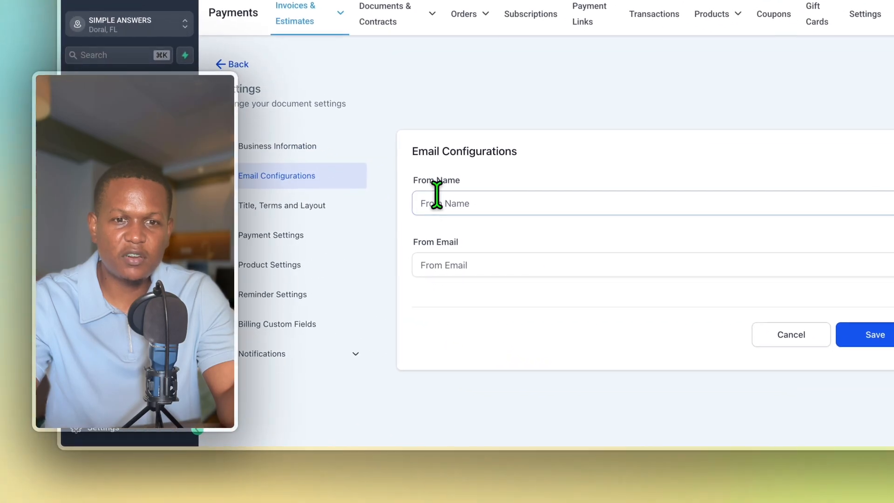
left_click(437, 195)
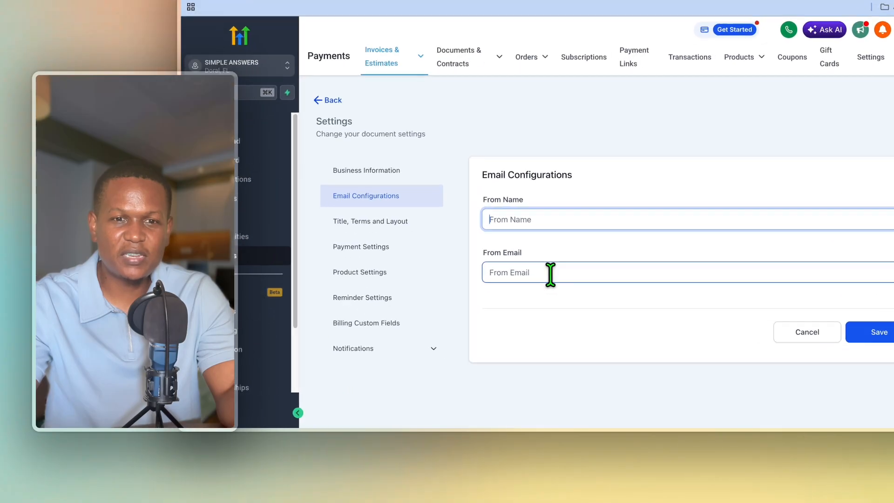
left_click(553, 308)
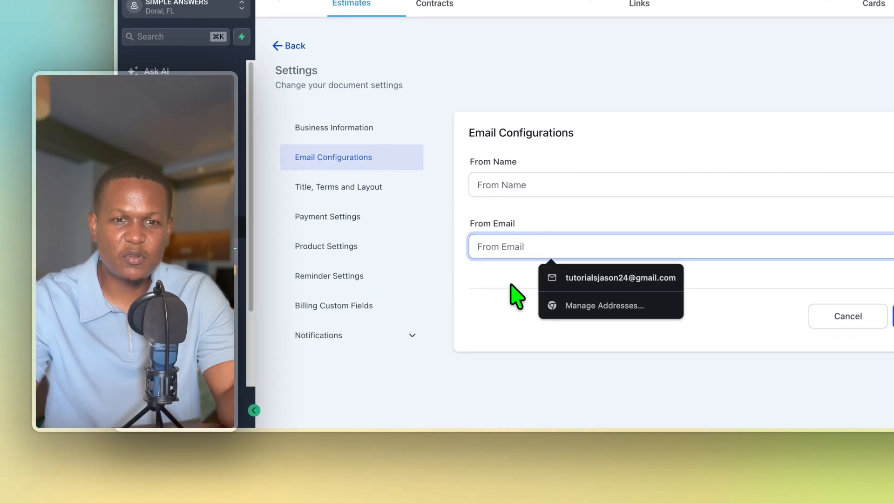
left_click(559, 278)
left_click(544, 182)
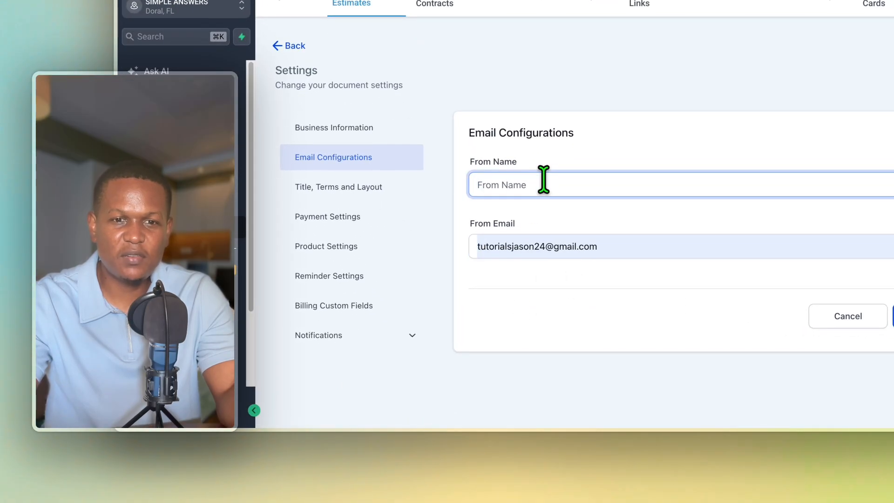
type("asd")
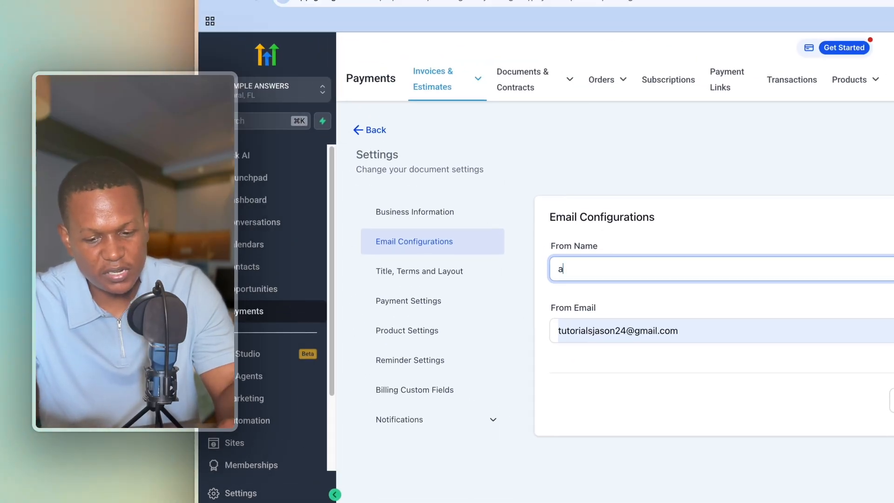
left_click(491, 215)
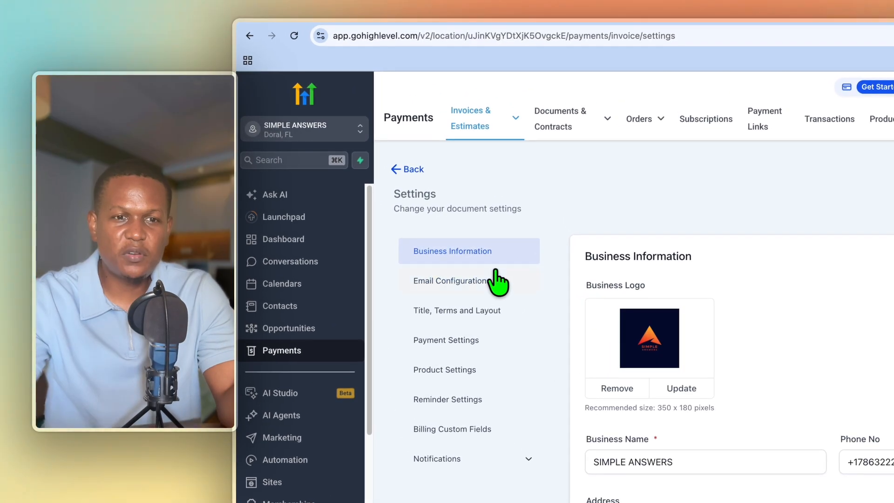
Step: Fill in the sender's name and e-mail address in the invoice email configurations and save them
left_click(484, 282)
left_click(633, 309)
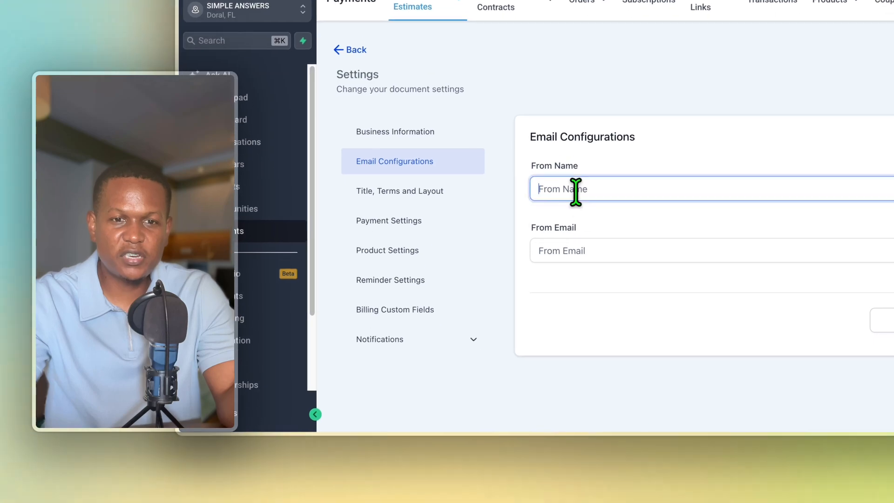
type("Jason")
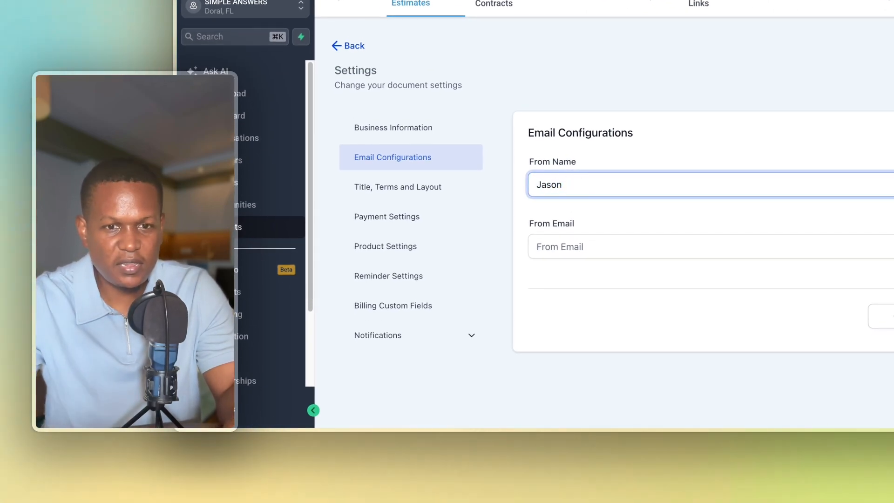
left_click(576, 243)
left_click(635, 280)
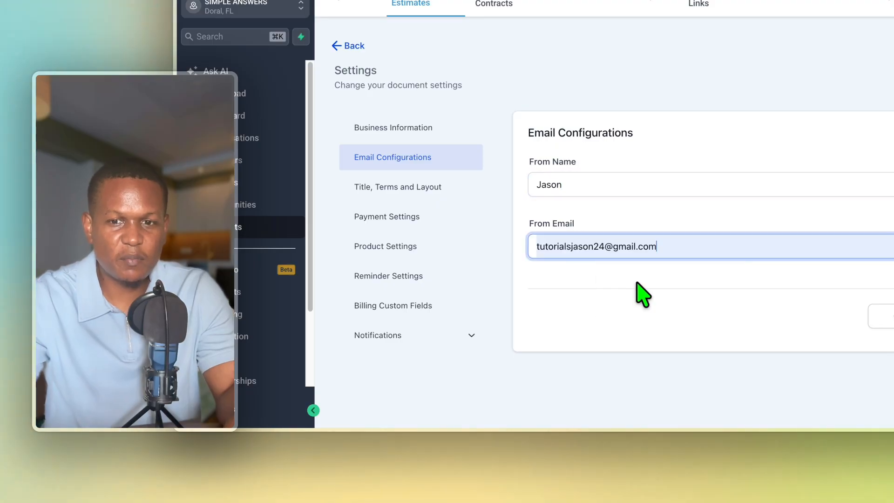
left_click(862, 320)
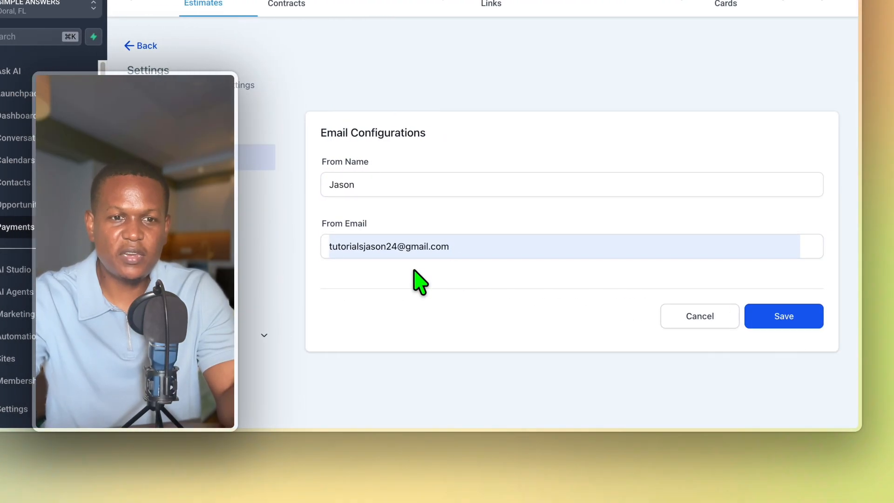
Step: Review the title, terms and layout settings for estimates and invoices, including the invoice layout preview
left_click(442, 187)
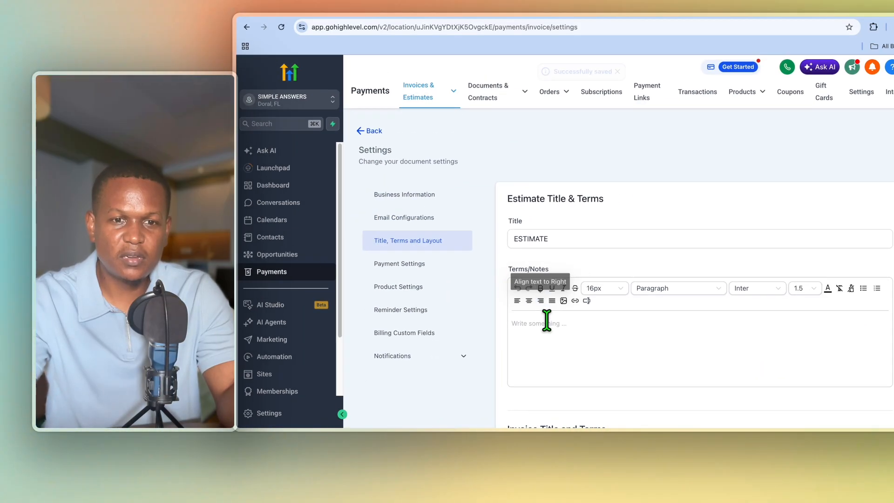
scroll(568, 291, "down", 5)
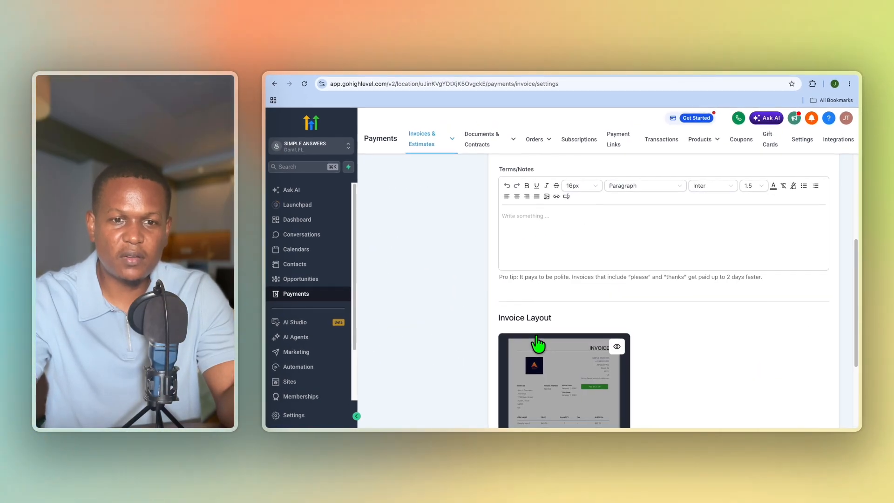
scroll(538, 344, "down", 5)
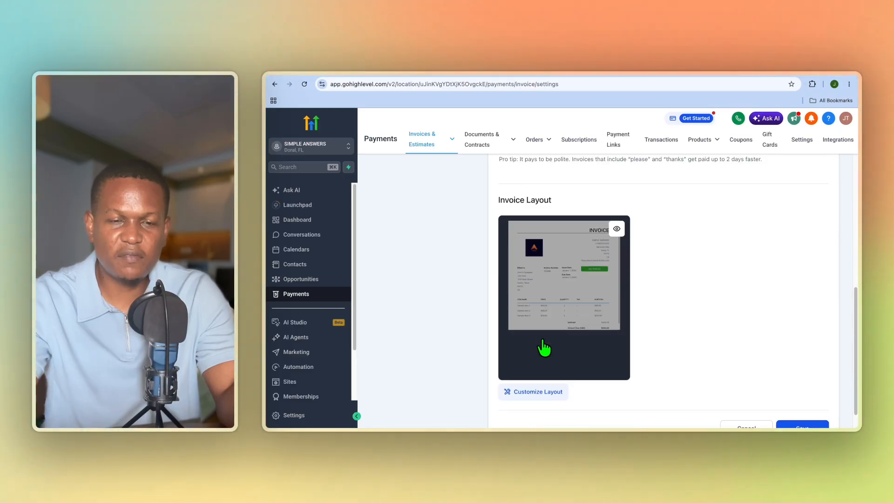
scroll(544, 344, "up", 10)
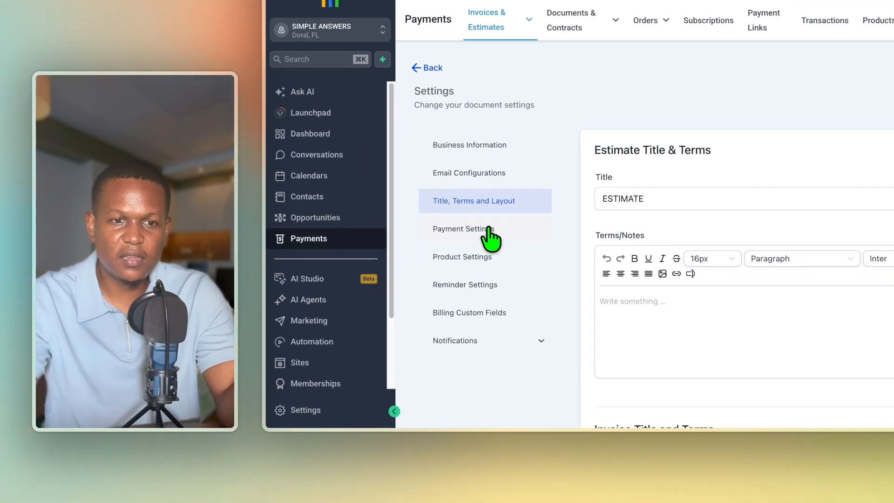
Step: Examine the payment settings for estimate expiry, invoice due days, number prefixes, partial payments, late fees and tips
left_click(419, 288)
left_click(538, 304)
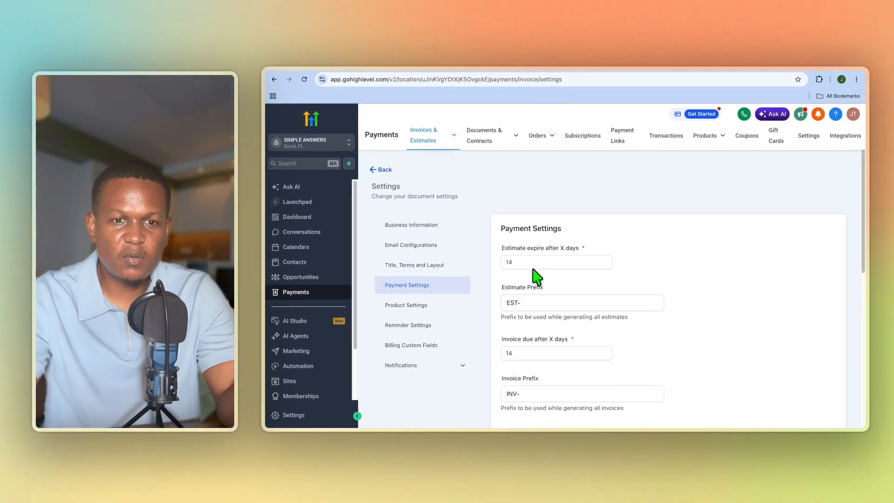
left_click(687, 178)
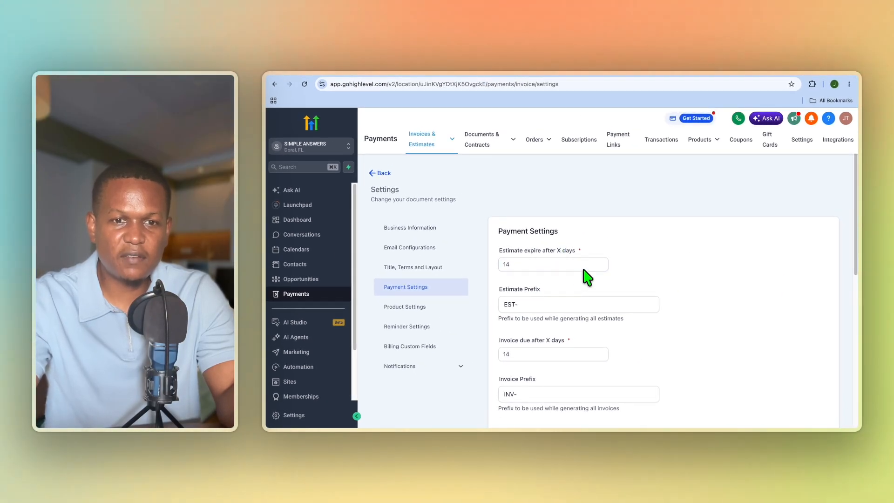
scroll(576, 332, "down", 1)
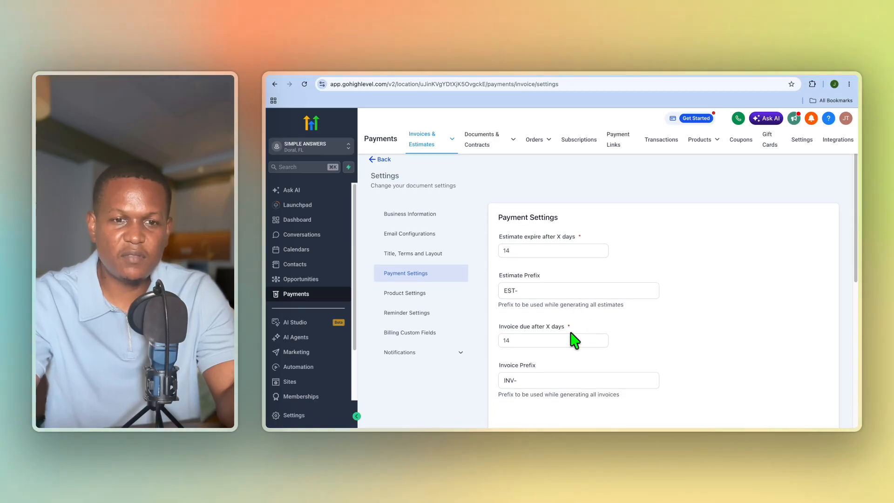
left_click(514, 339)
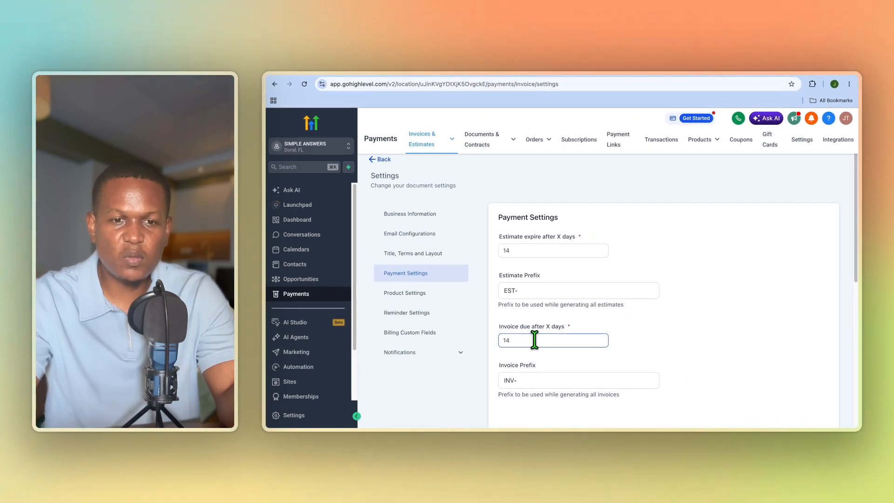
scroll(552, 368, "down", 2)
scroll(549, 360, "down", 3)
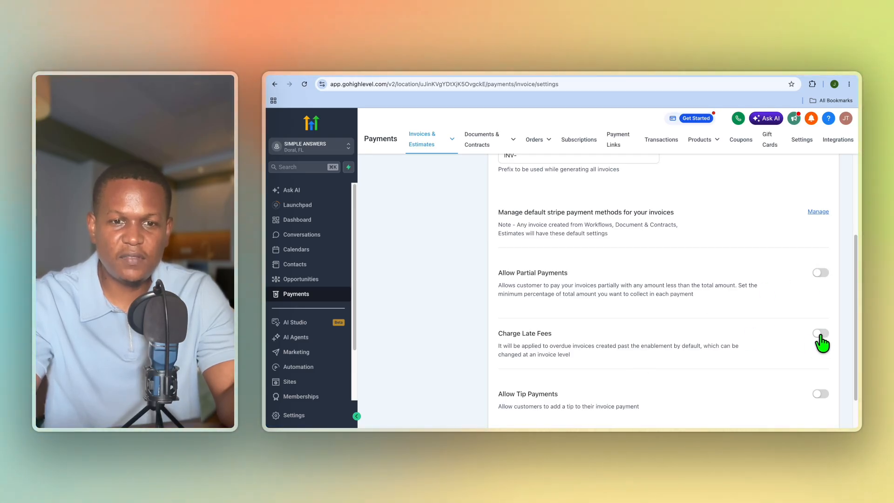
scroll(639, 376, "down", 2)
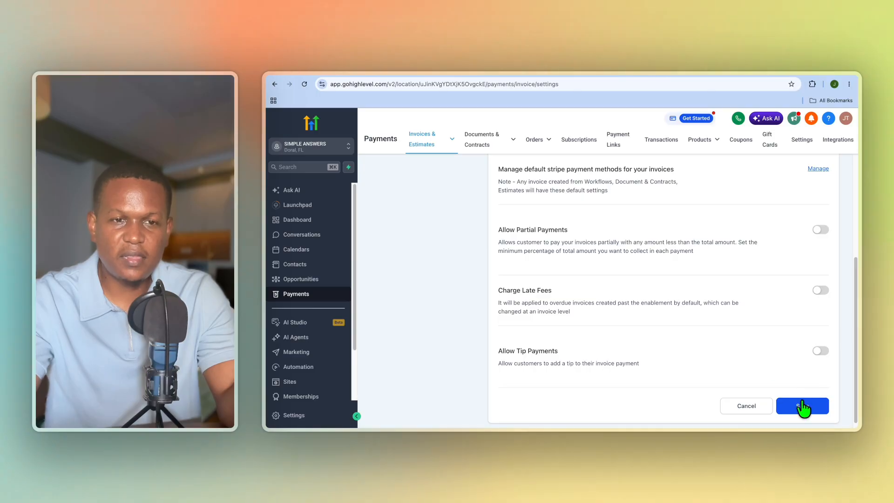
scroll(512, 310, "up", 10)
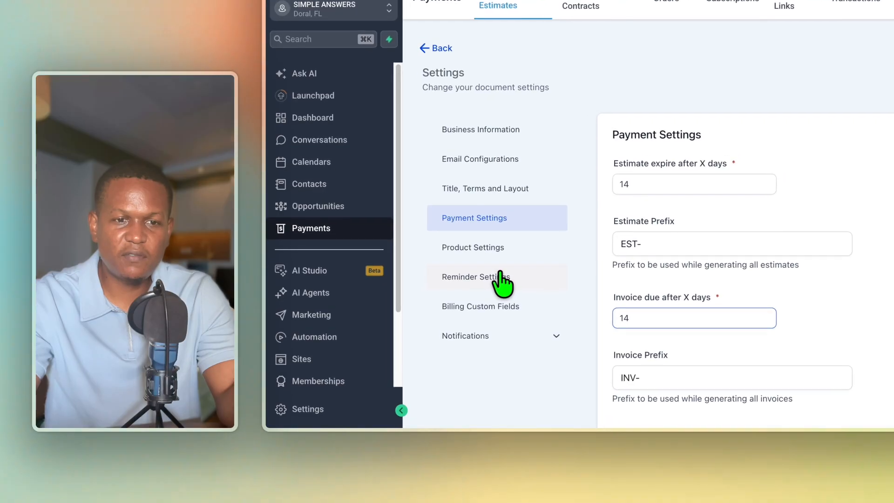
Step: Examine the invoice reminder settings for Reminder 1, including its templates, subject, frequency, business hours and preferred timezone
left_click(432, 326)
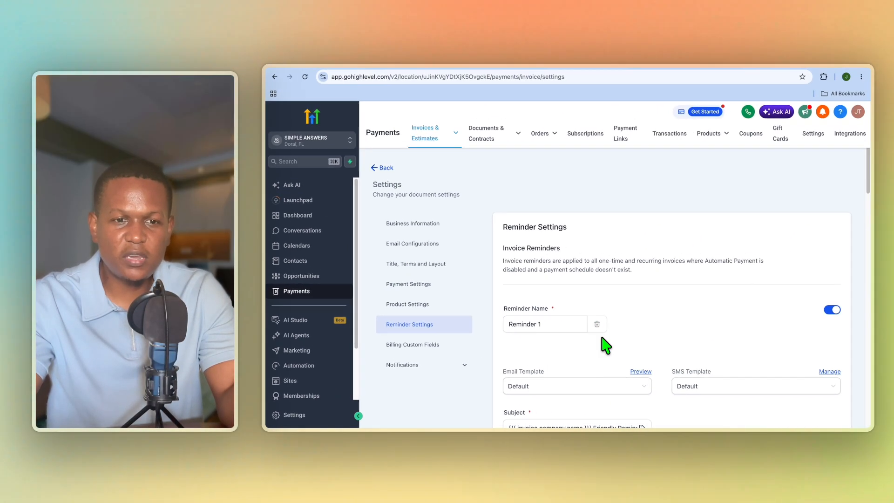
scroll(603, 347, "down", 1)
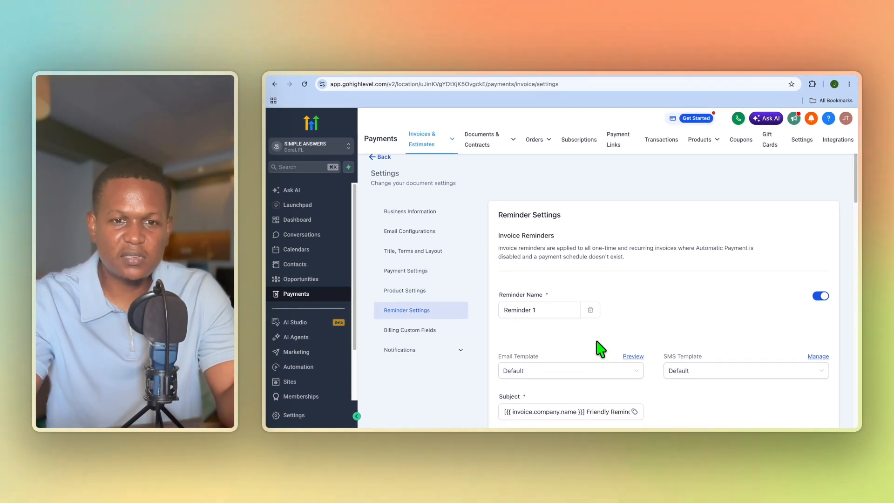
scroll(600, 349, "down", 3)
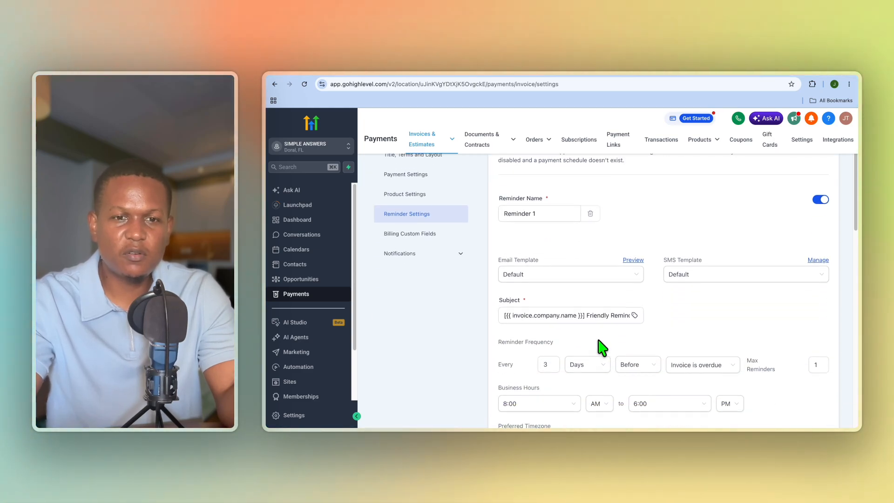
scroll(603, 346, "down", 2)
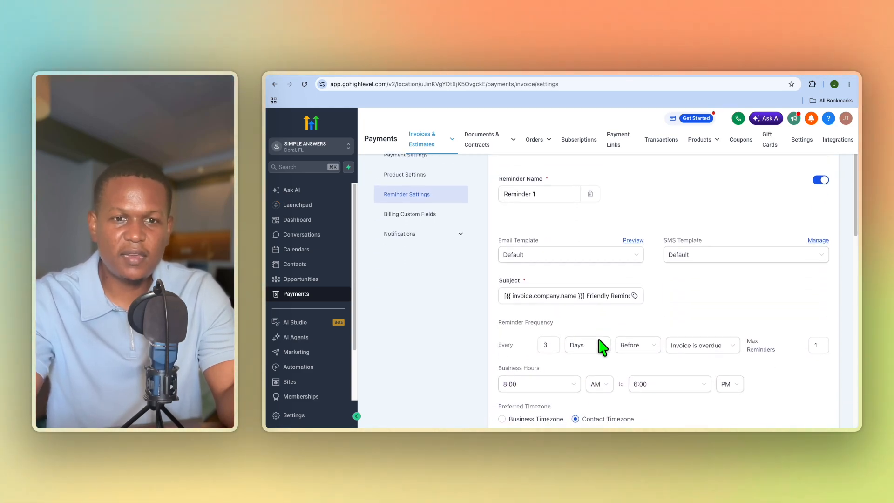
scroll(603, 346, "down", 1)
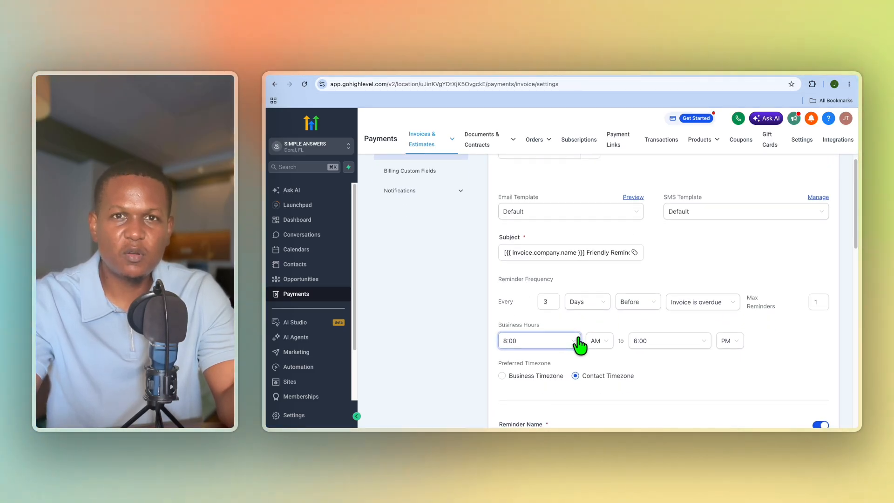
scroll(579, 345, "down", 1)
scroll(580, 344, "up", 1)
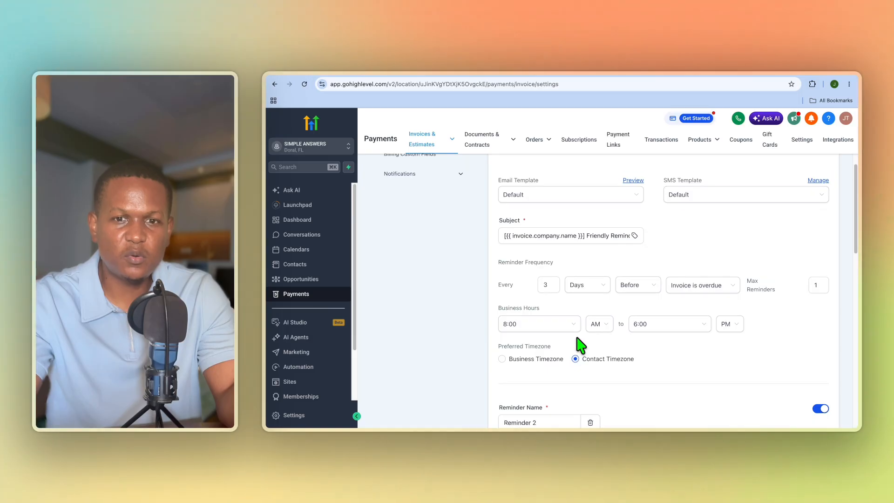
scroll(579, 345, "up", 3)
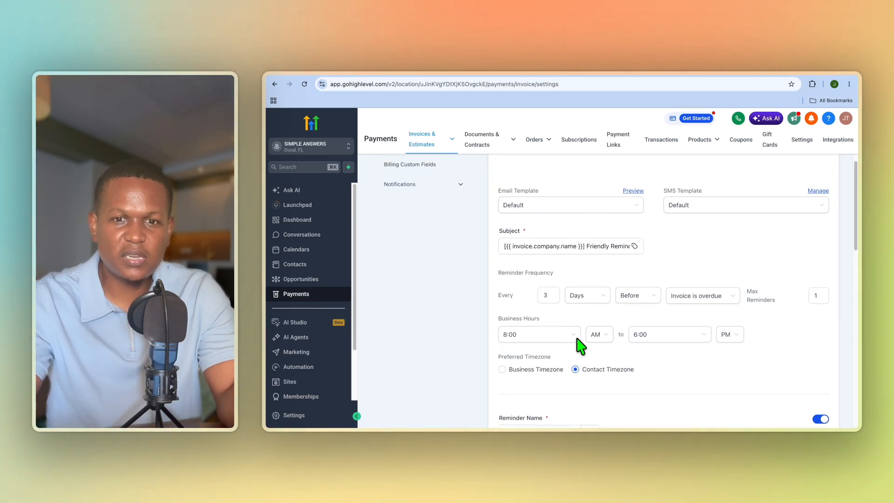
Step: Check how Reminder 1's frequency, maximum reminders, business hours and preferred timezone determine when it is sent
scroll(577, 306, "up", 4)
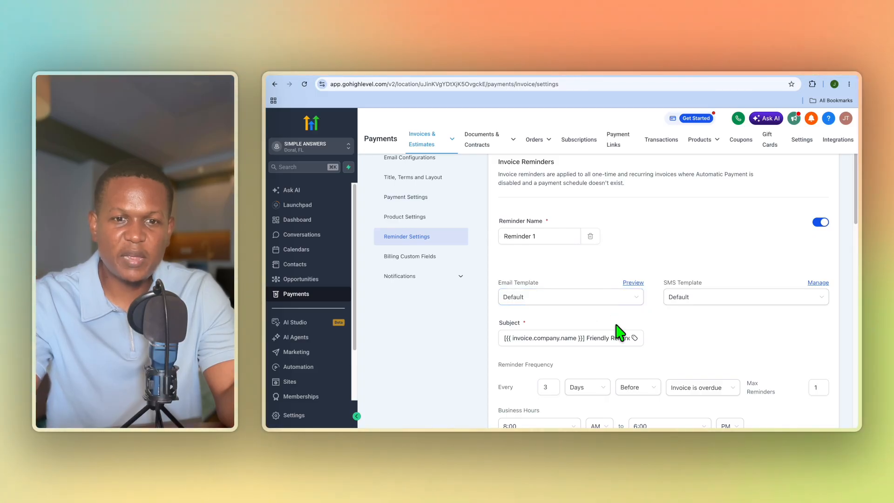
scroll(622, 333, "down", 2)
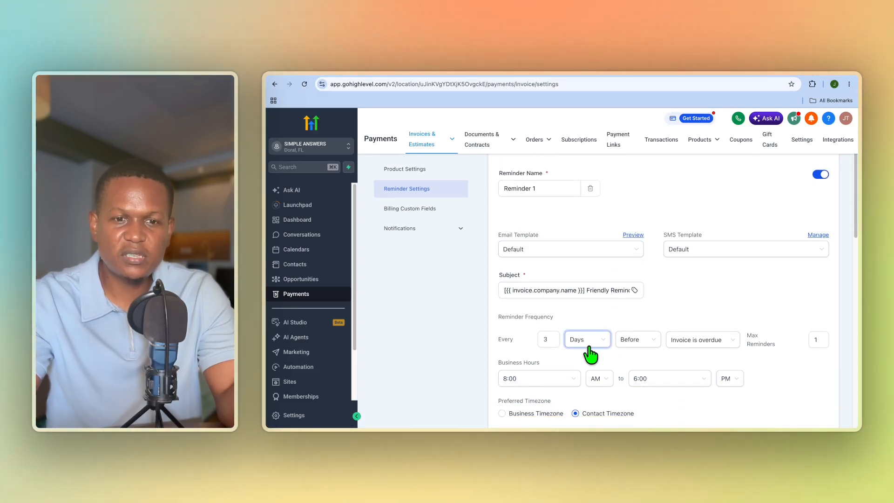
scroll(584, 363, "down", 8)
scroll(591, 362, "up", 6)
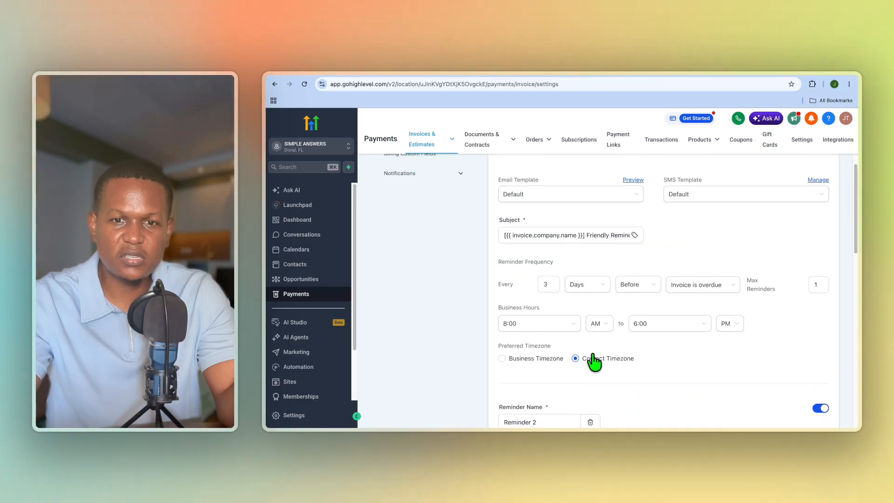
scroll(594, 361, "up", 1)
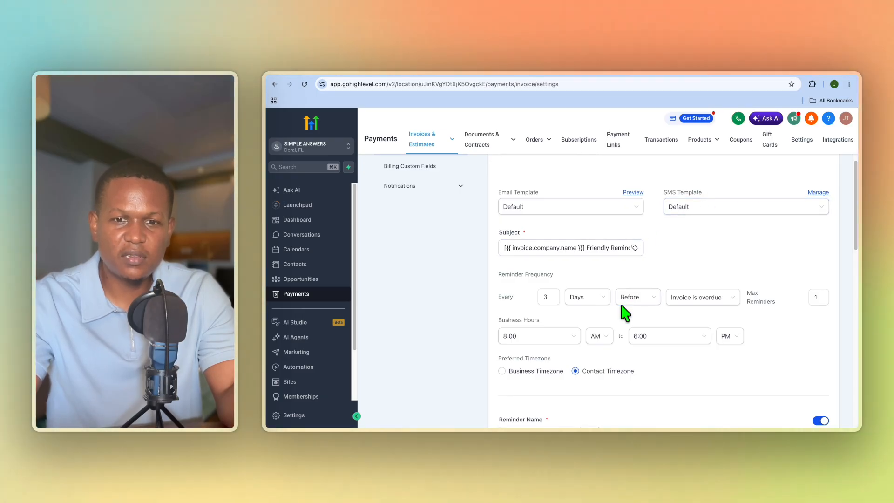
scroll(630, 305, "down", 3)
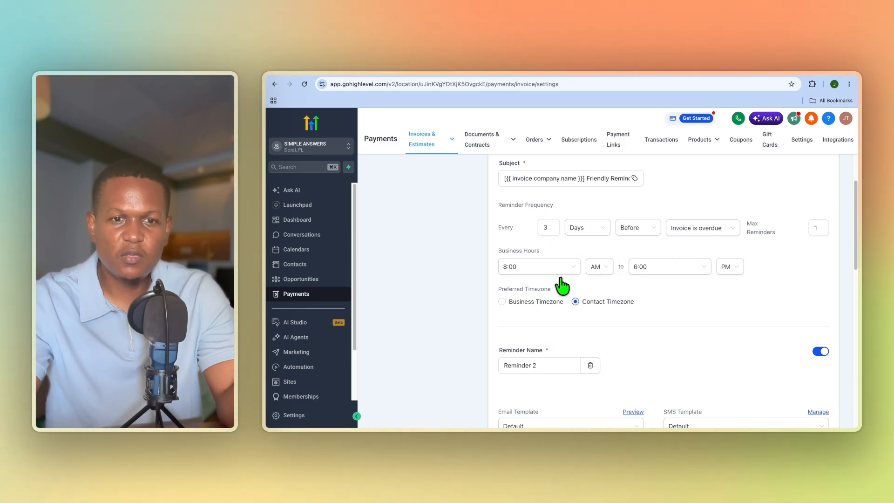
scroll(572, 312, "down", 1)
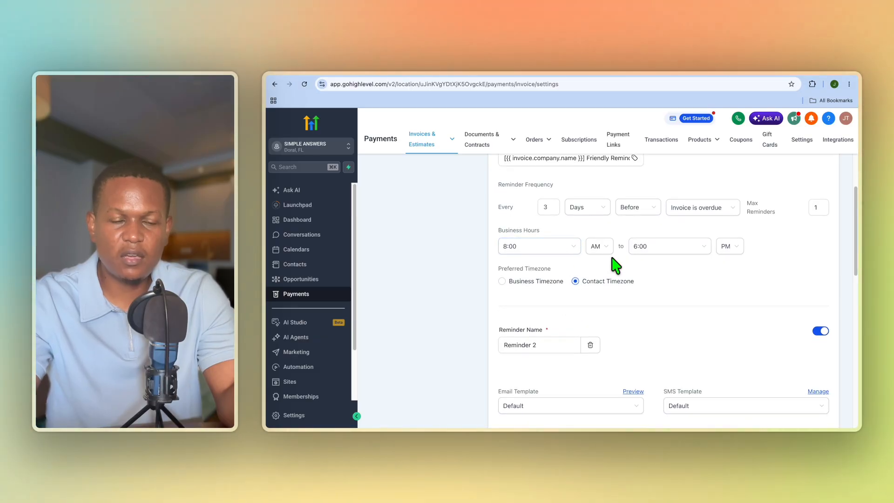
Step: Examine the settings for Reminder 2 and Reminder 3, including their templates, subjects, frequency, business hours and preferred timezone
scroll(593, 324, "down", 2)
scroll(589, 330, "down", 5)
scroll(591, 329, "down", 2)
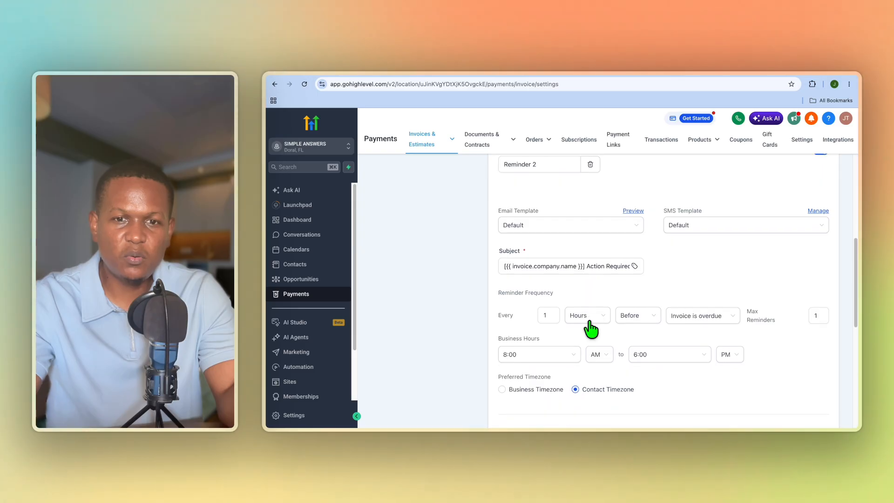
scroll(600, 321, "down", 2)
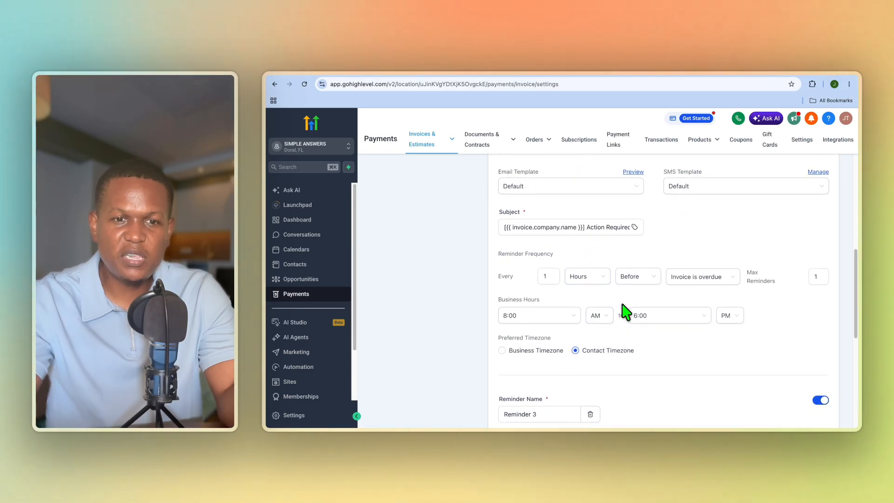
scroll(625, 320, "down", 4)
scroll(625, 319, "up", 4)
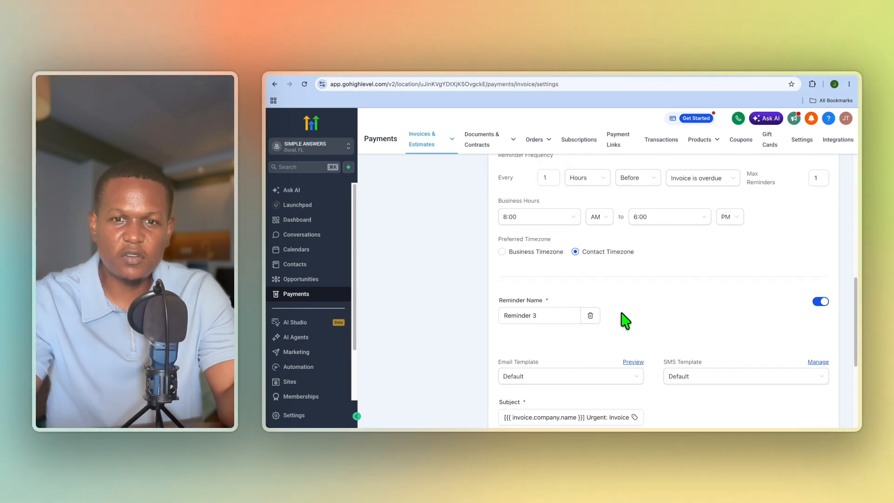
scroll(626, 320, "up", 1)
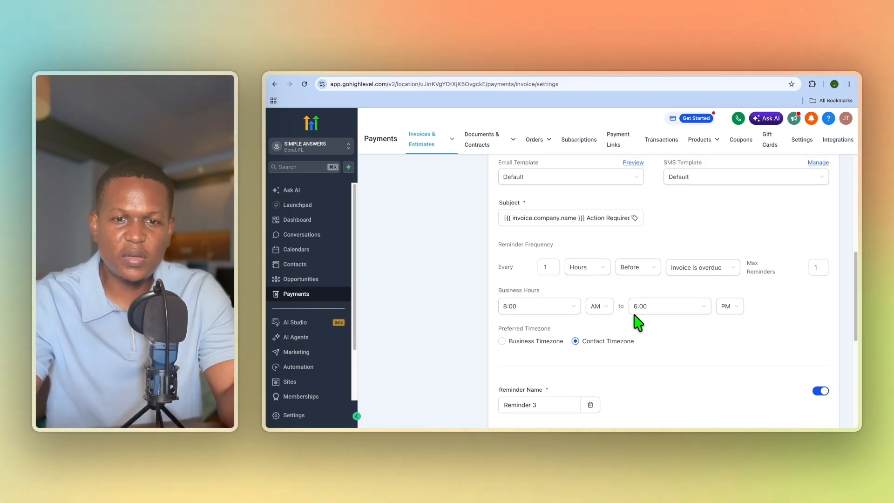
scroll(630, 348, "down", 3)
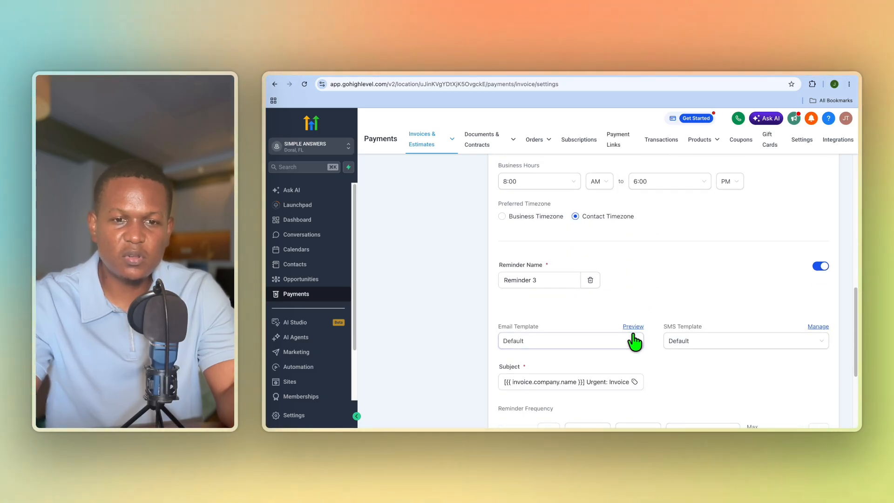
scroll(634, 333, "down", 1)
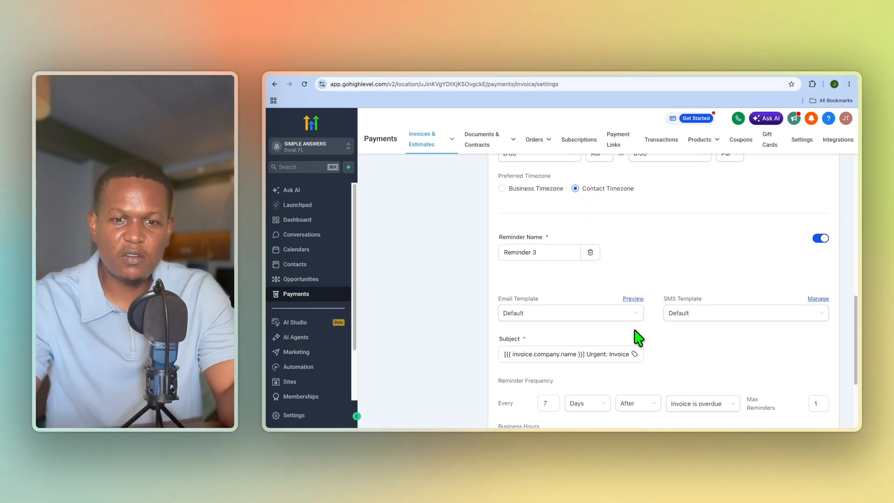
scroll(639, 342, "down", 3)
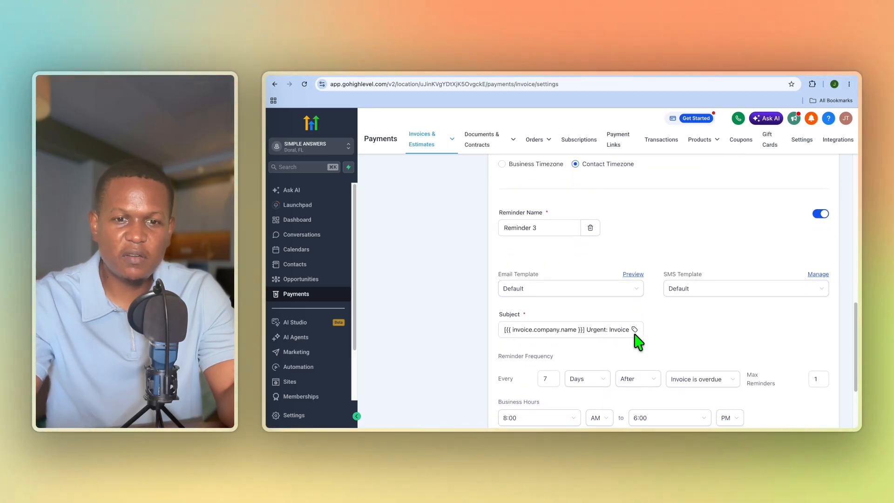
scroll(637, 360, "down", 2)
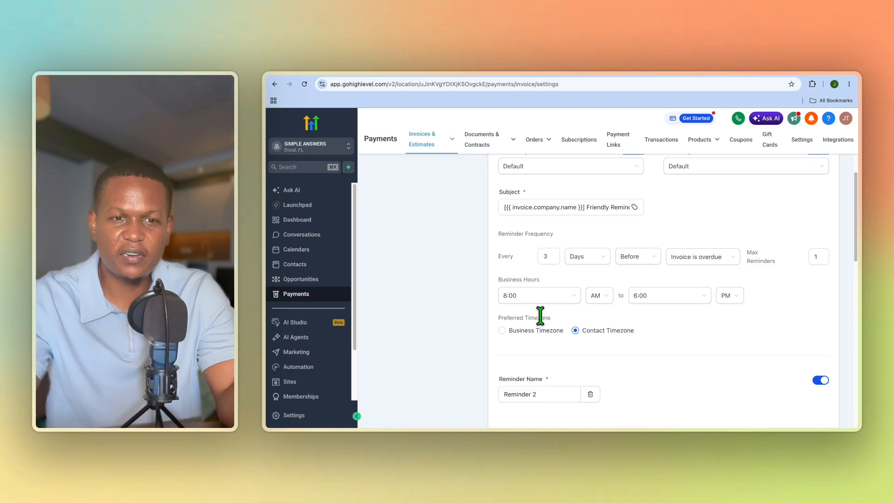
Step: Leave the invoice settings for the invoices list and create a new one-time invoice
scroll(540, 316, "up", 5)
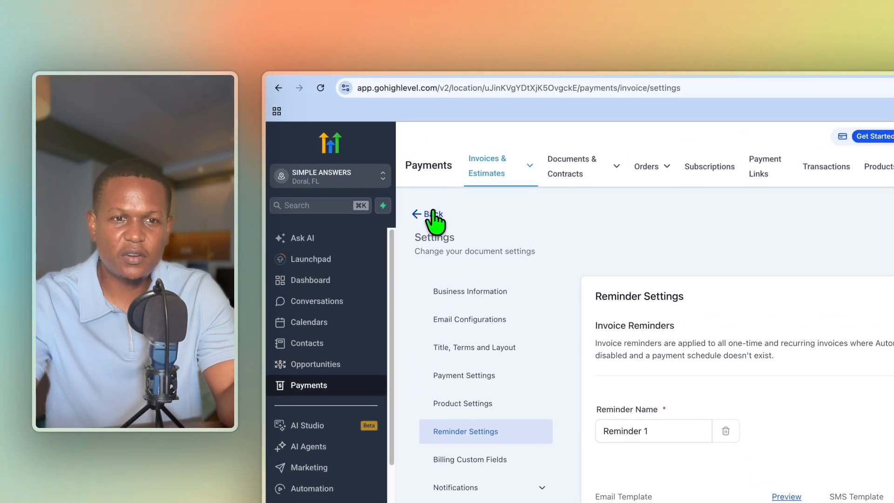
left_click(433, 215)
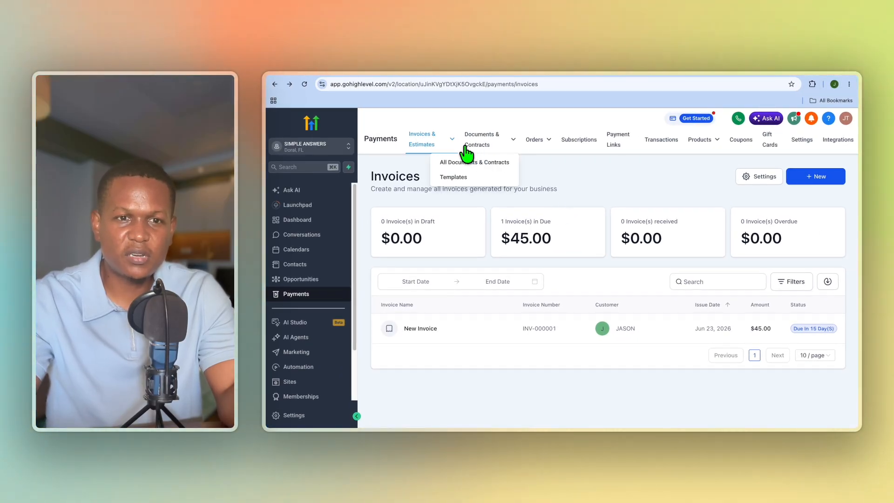
mouse_move(452, 139)
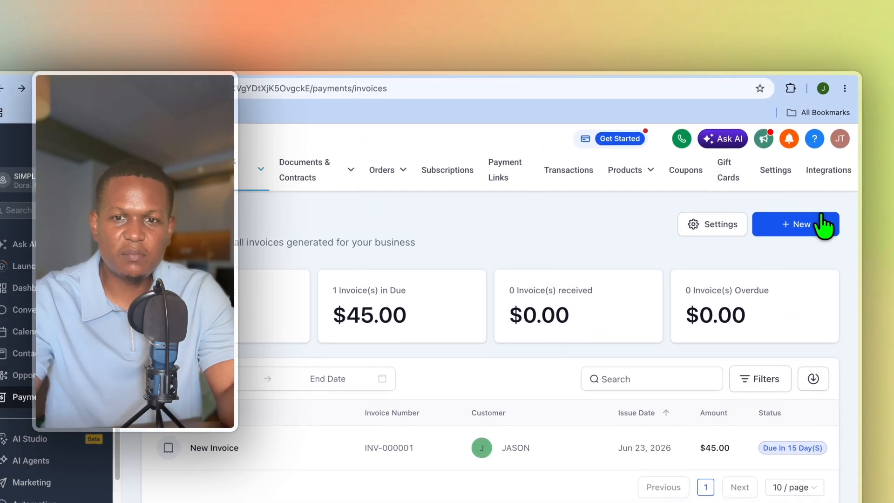
left_click(823, 226)
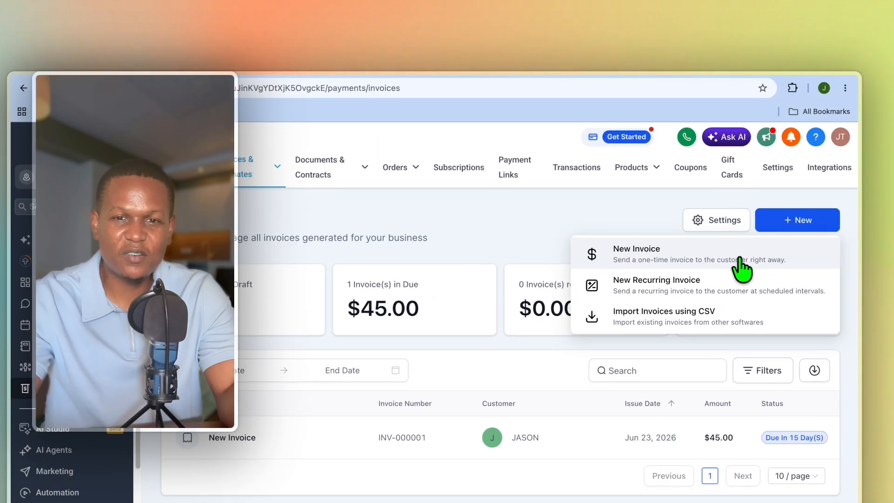
left_click(740, 260)
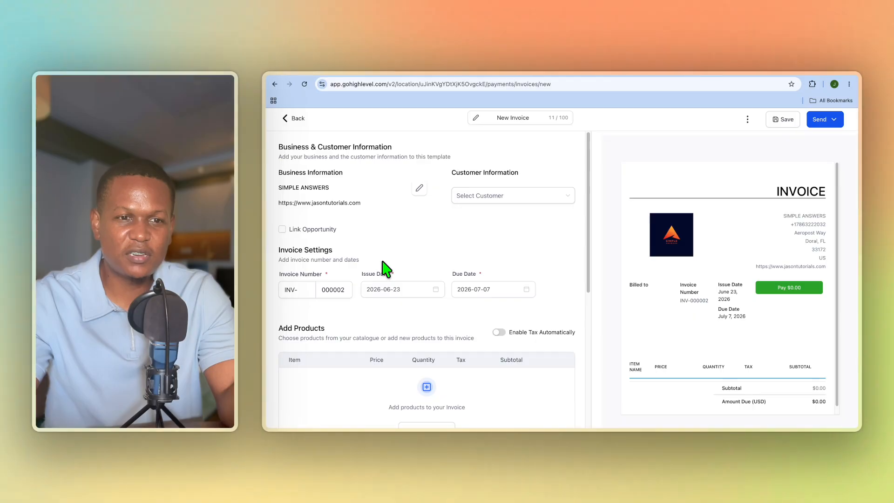
Step: Assign an existing customer to the new invoice and set its due date to 2026-06-23
left_click(484, 196)
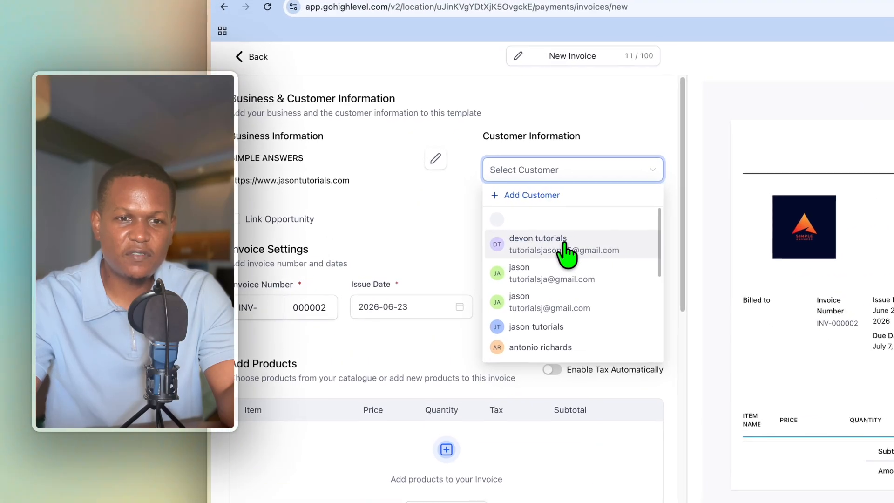
left_click(510, 255)
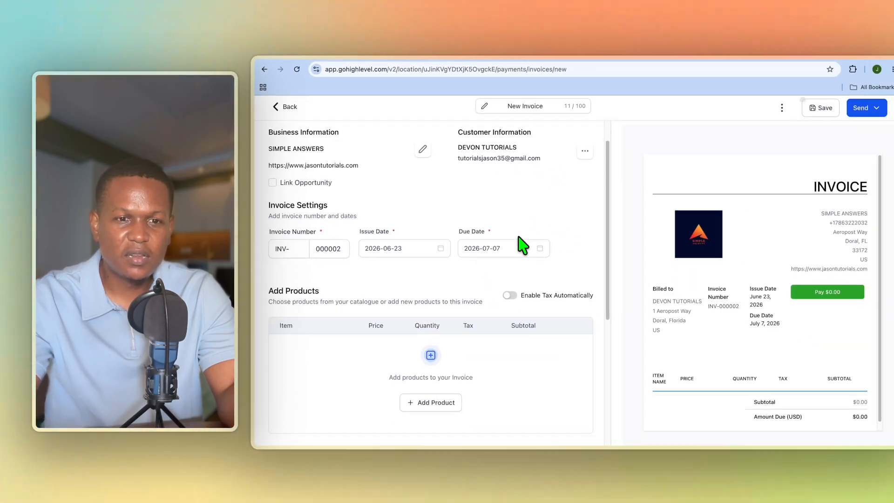
scroll(574, 241, "down", 2)
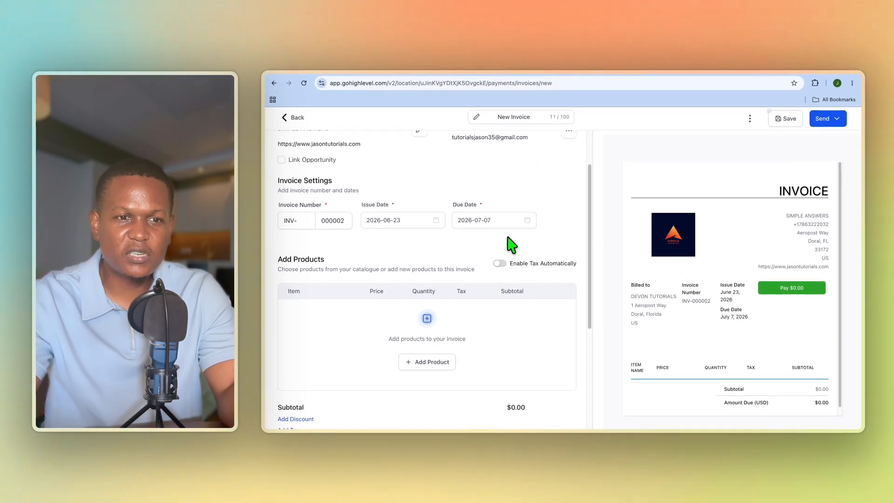
left_click(322, 293)
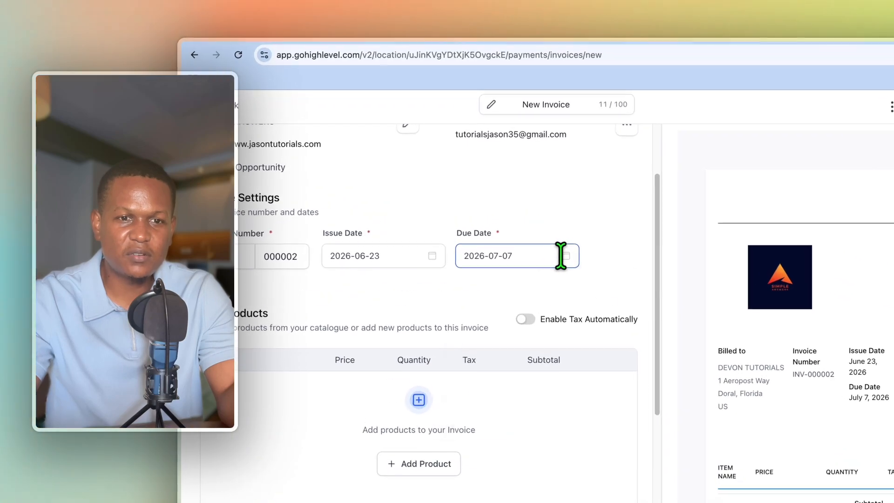
left_click(523, 221)
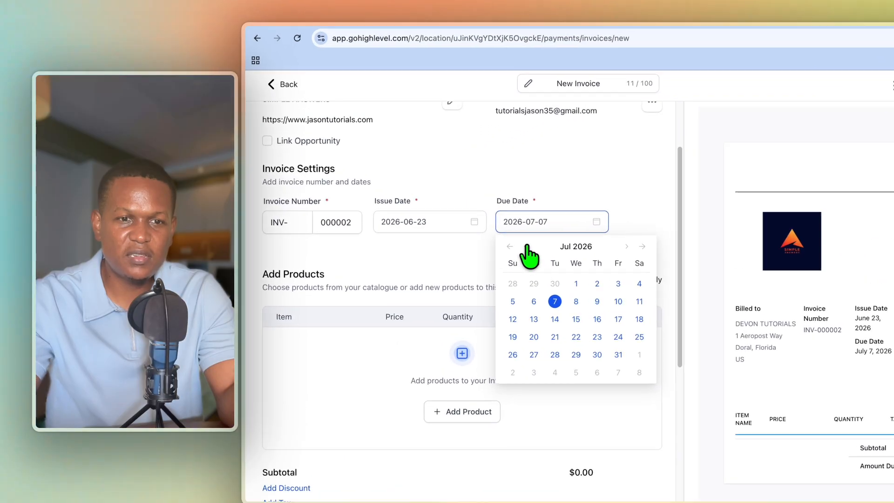
left_click(473, 238)
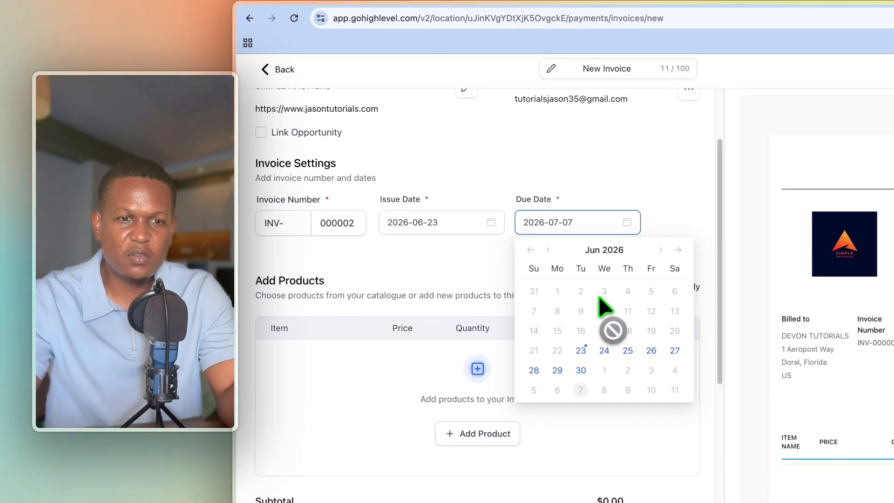
left_click(582, 350)
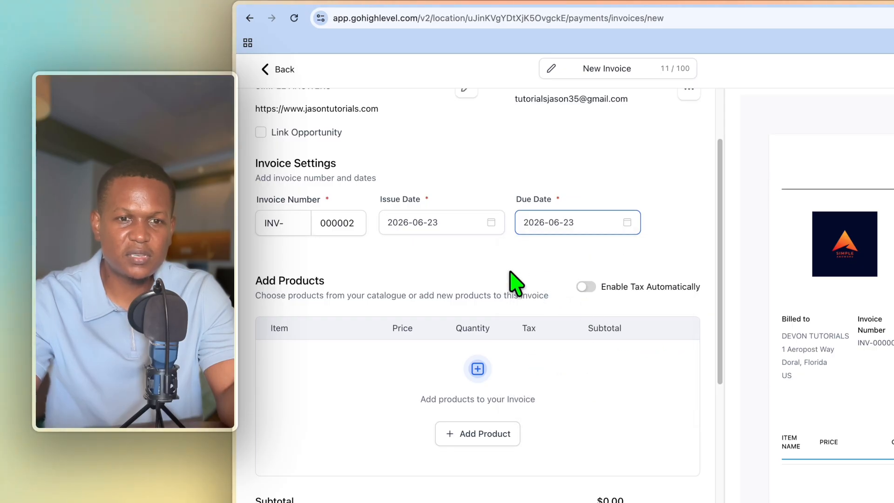
Step: Add the existing Ebook product priced at 12 as a line item on the invoice
scroll(515, 281, "down", 1)
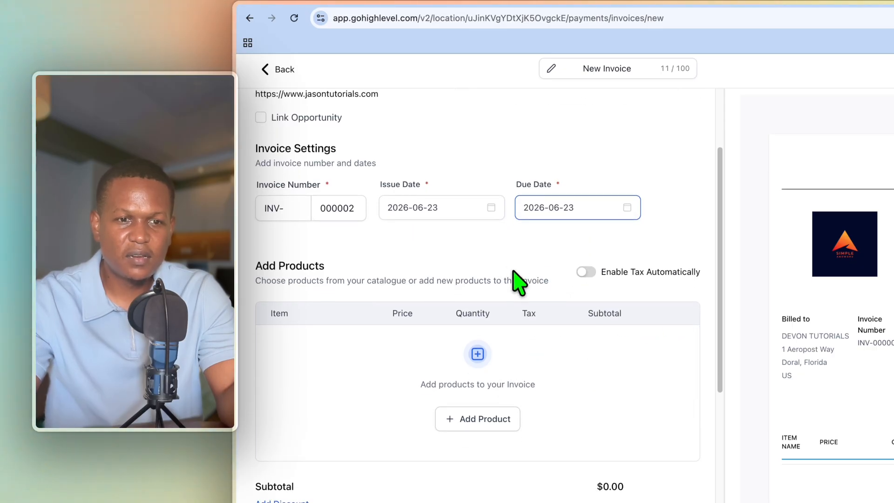
left_click(494, 422)
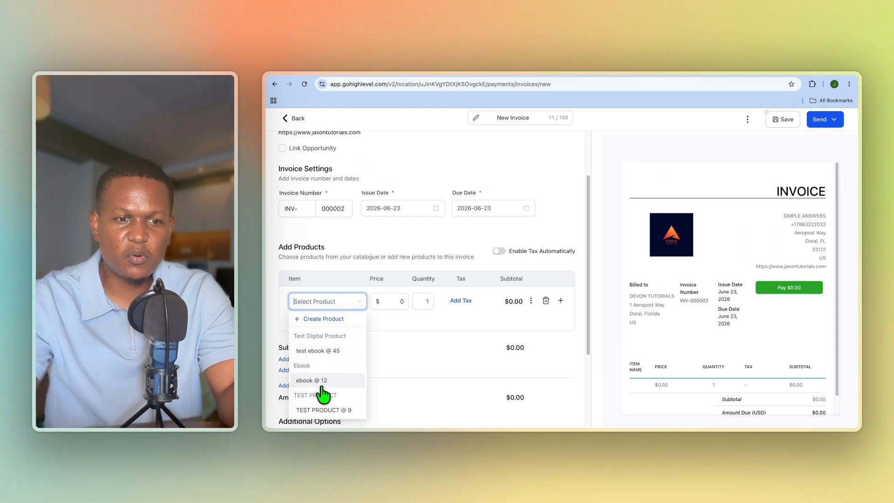
left_click(320, 384)
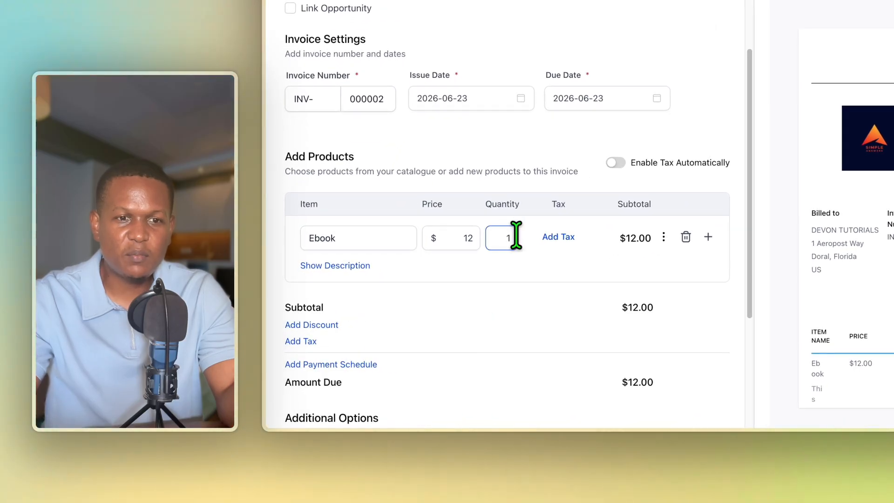
Step: Review the invoice's discount, tax, payment schedule and additional options, including a brief look at the Terms and Conditions notes editor
scroll(479, 282, "down", 1)
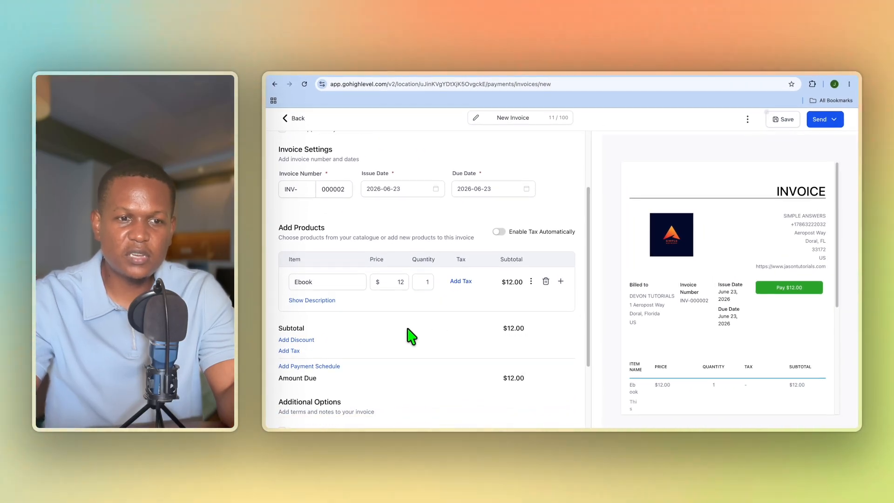
scroll(316, 345, "down", 1)
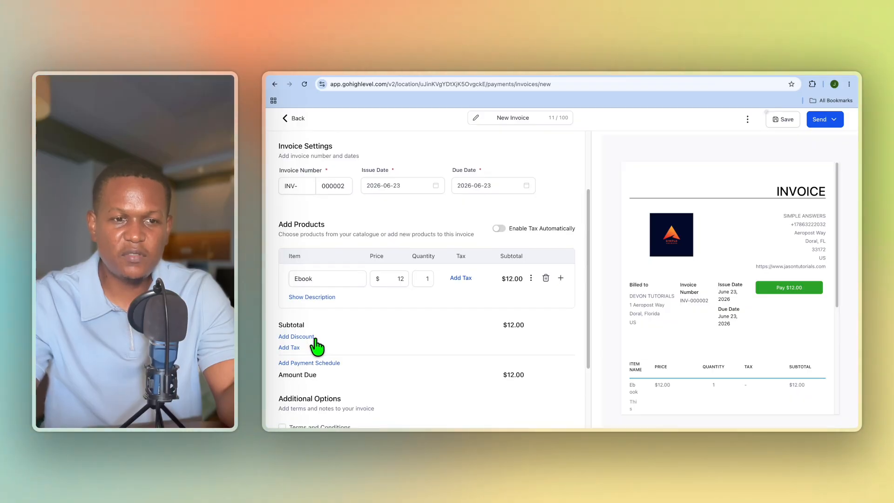
scroll(293, 354, "down", 1)
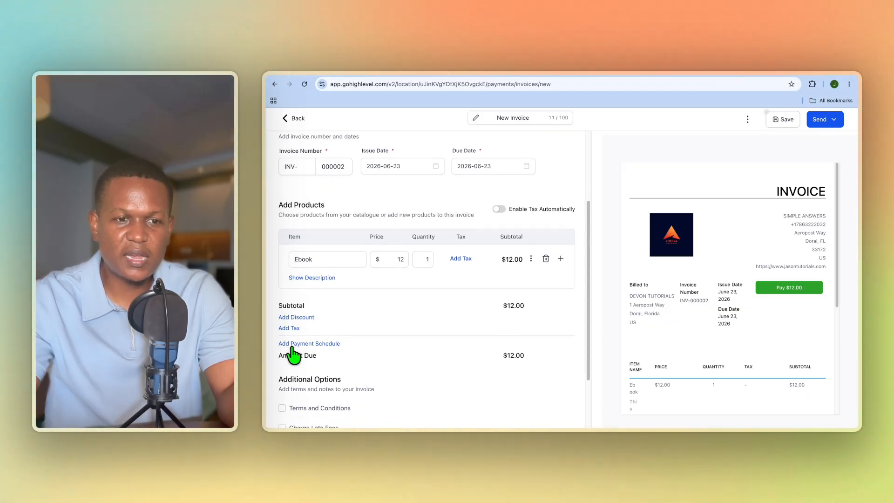
scroll(293, 355, "down", 4)
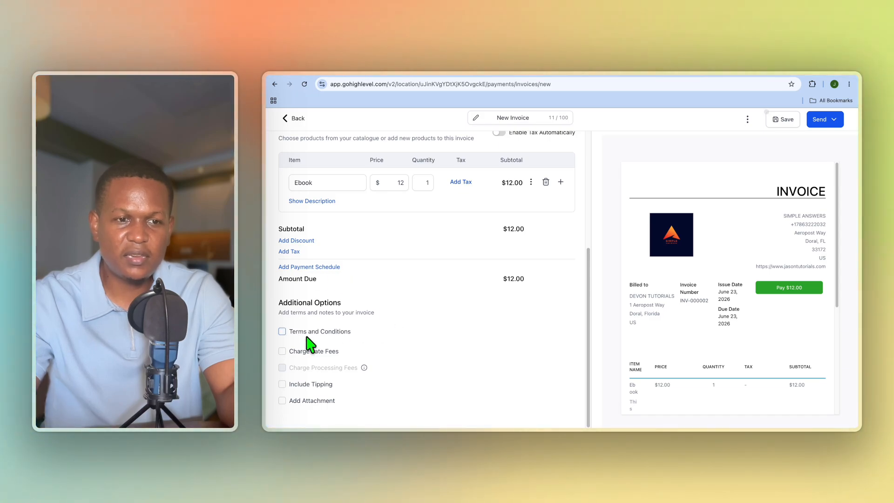
left_click(308, 334)
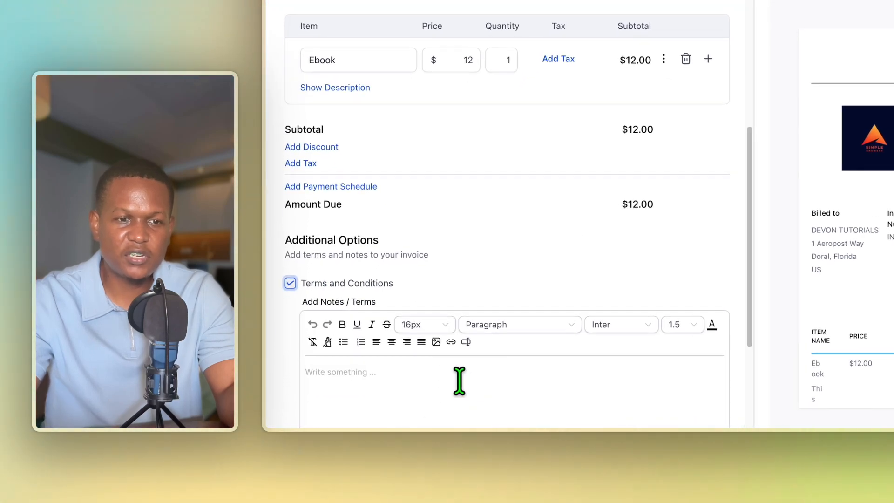
left_click(384, 281)
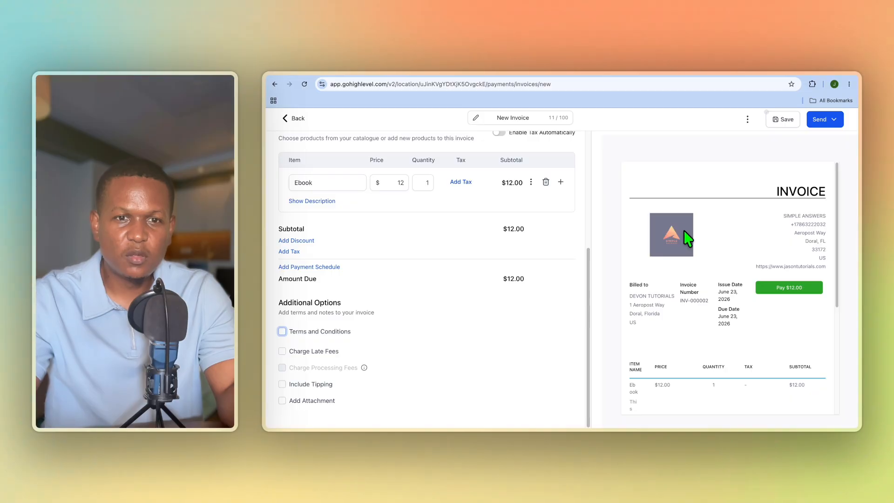
Step: Save the completed invoice and start sending it to the customer
left_click(787, 119)
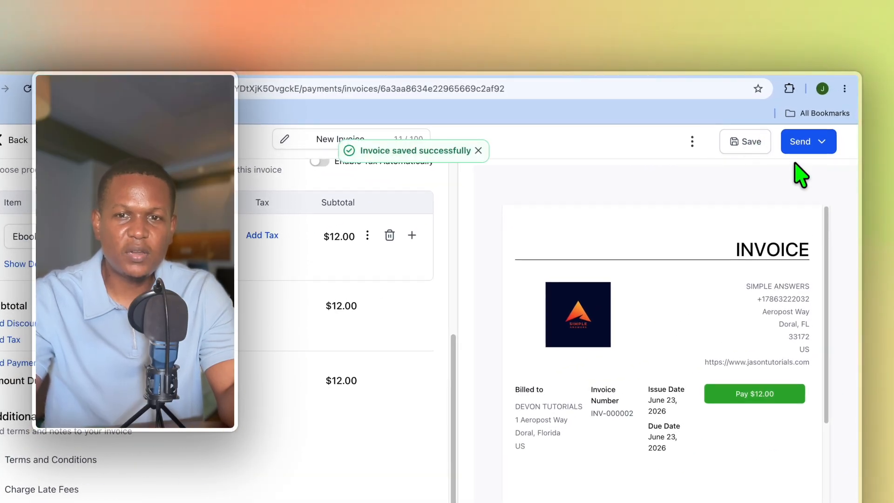
left_click(810, 141)
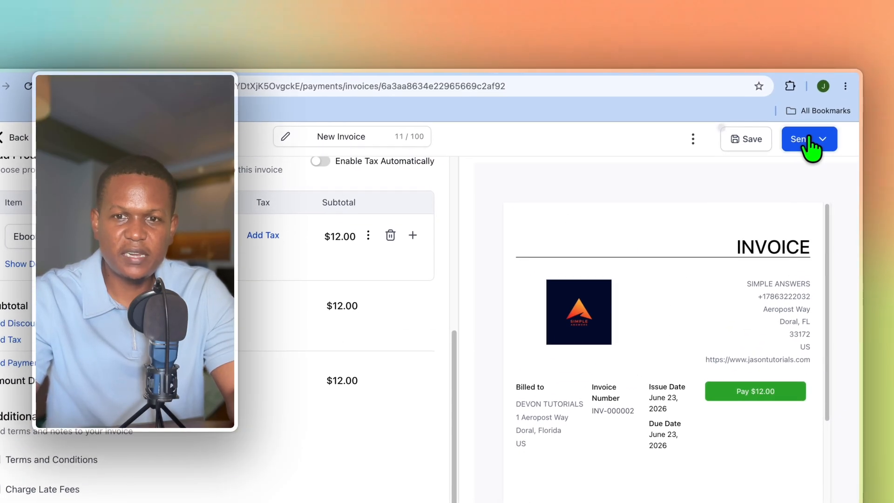
left_click(810, 141)
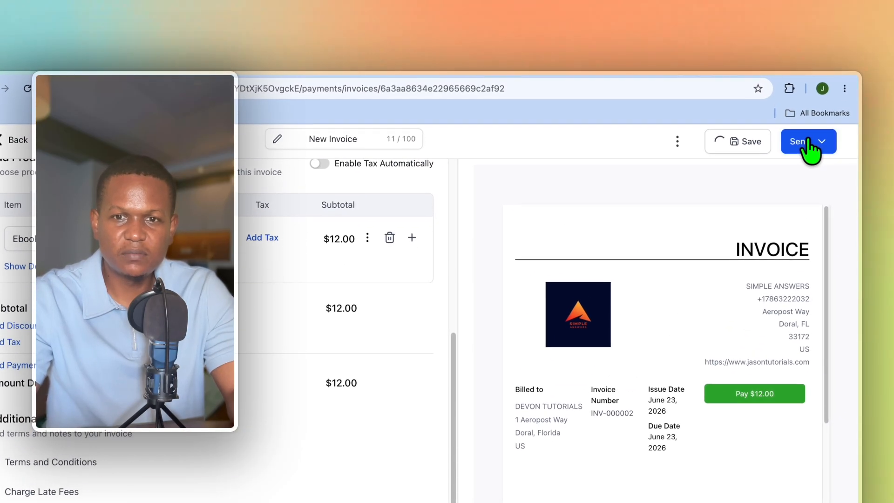